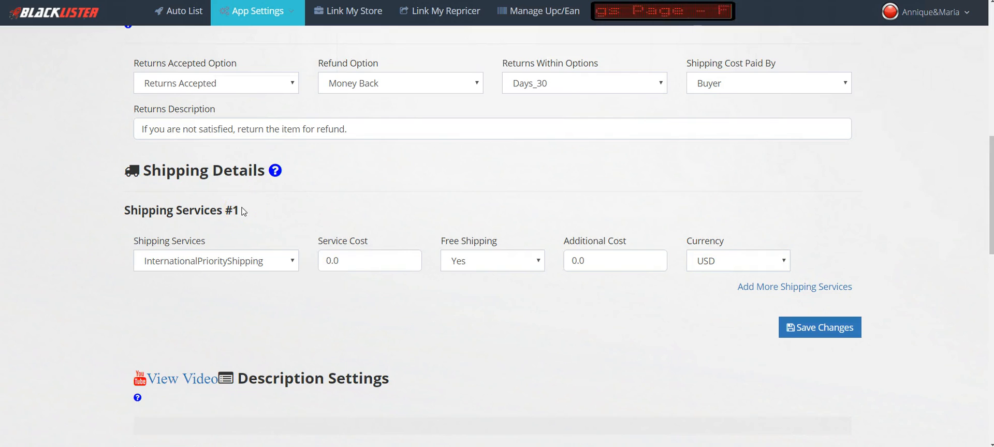
Choose UK_OtherCourier5Days as the shipping service for Shipping Services #1.
{"action": "left_click", "coordinate": [291, 265]}
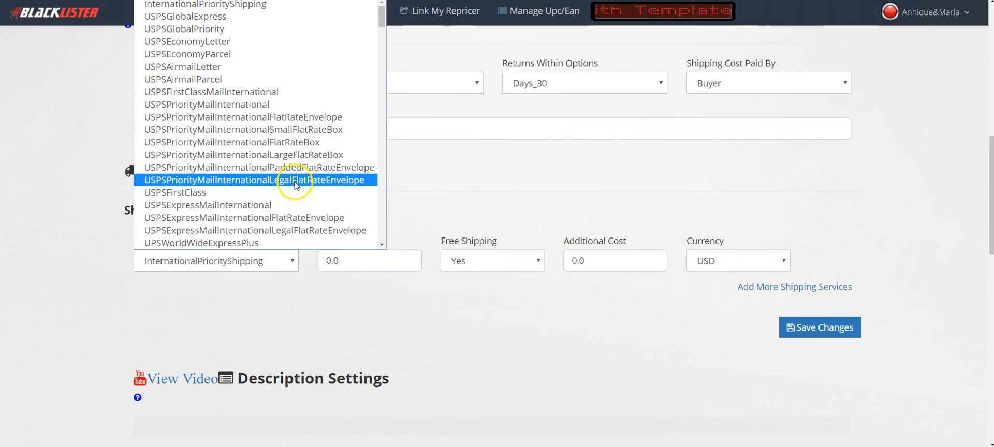
{"action": "scroll", "coordinate": [279, 159], "scroll_direction": "down", "scroll_amount": 3}
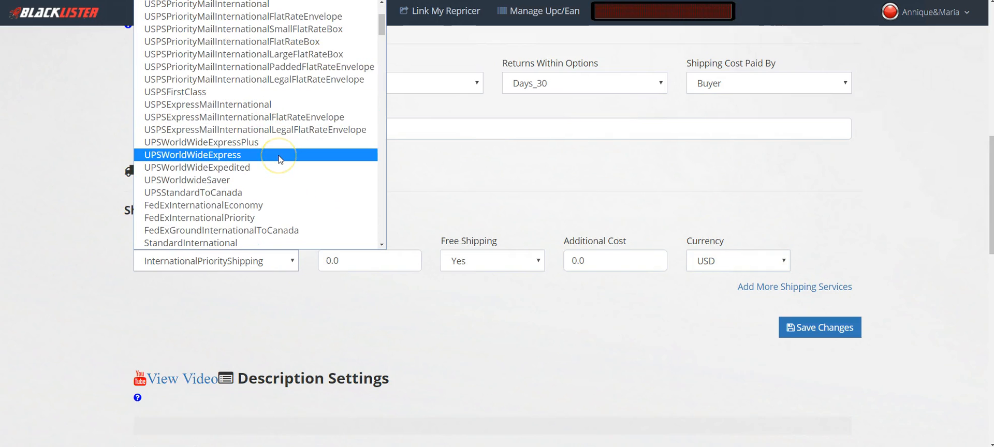
{"action": "scroll", "coordinate": [278, 159], "scroll_direction": "down", "scroll_amount": 6}
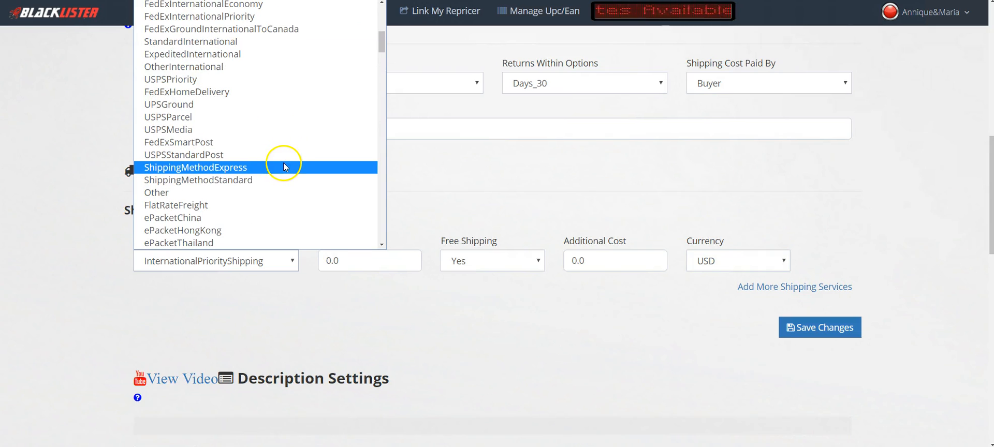
{"action": "scroll", "coordinate": [293, 155], "scroll_direction": "down", "scroll_amount": 3}
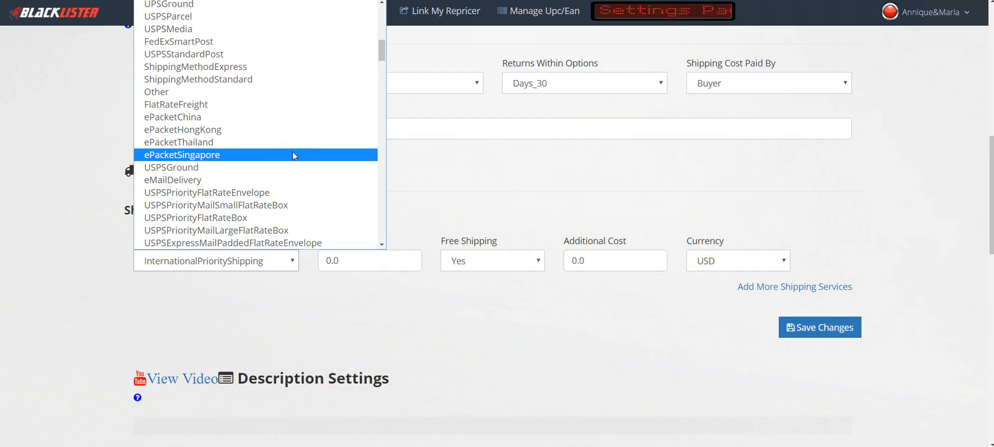
{"action": "scroll", "coordinate": [293, 151], "scroll_direction": "down", "scroll_amount": 3}
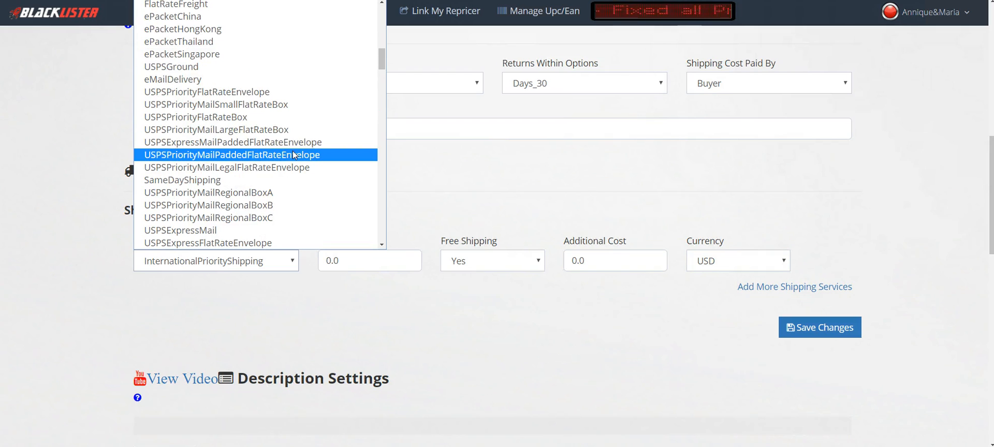
{"action": "scroll", "coordinate": [293, 156], "scroll_direction": "down", "scroll_amount": 3}
{"action": "scroll", "coordinate": [293, 154], "scroll_direction": "down", "scroll_amount": 3}
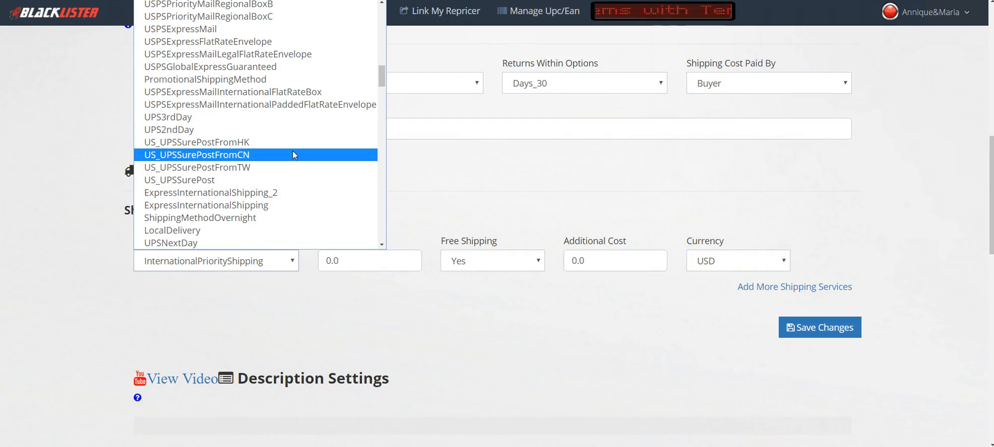
{"action": "scroll", "coordinate": [293, 154], "scroll_direction": "down", "scroll_amount": 3}
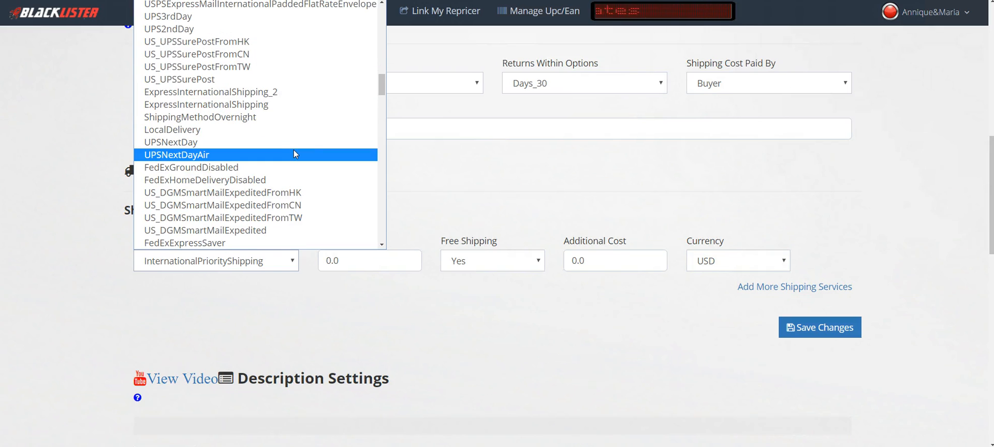
{"action": "scroll", "coordinate": [293, 155], "scroll_direction": "down", "scroll_amount": 3}
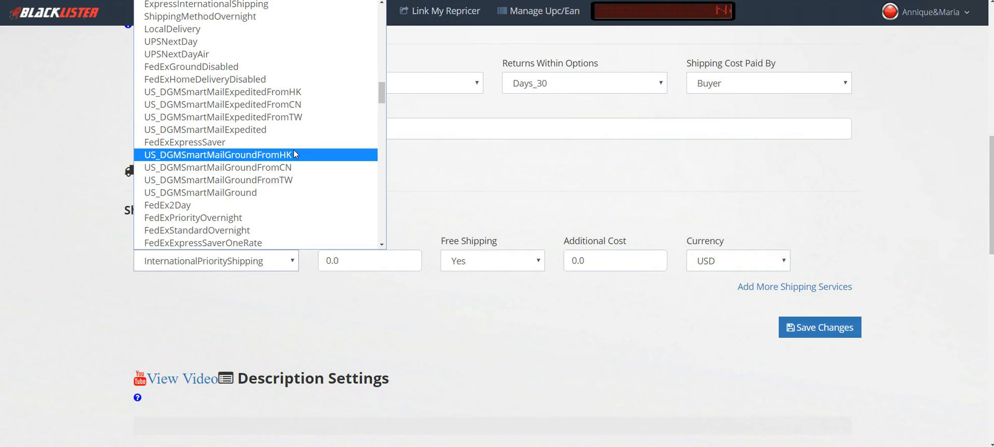
{"action": "scroll", "coordinate": [293, 154], "scroll_direction": "down", "scroll_amount": 3}
{"action": "scroll", "coordinate": [294, 154], "scroll_direction": "down", "scroll_amount": 3}
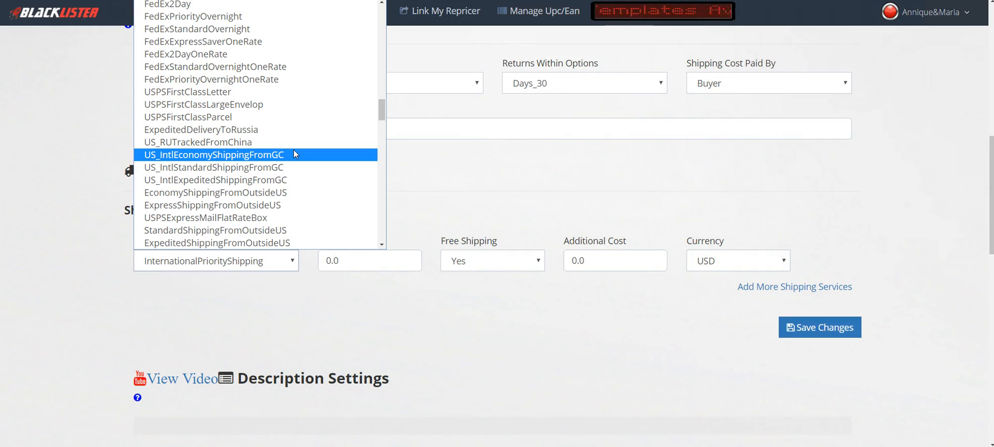
{"action": "scroll", "coordinate": [294, 154], "scroll_direction": "down", "scroll_amount": 6}
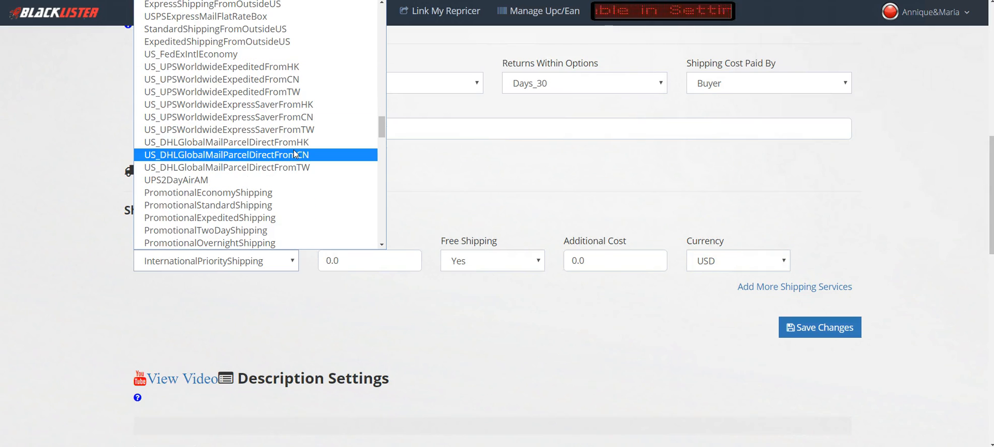
{"action": "scroll", "coordinate": [293, 154], "scroll_direction": "down", "scroll_amount": 3}
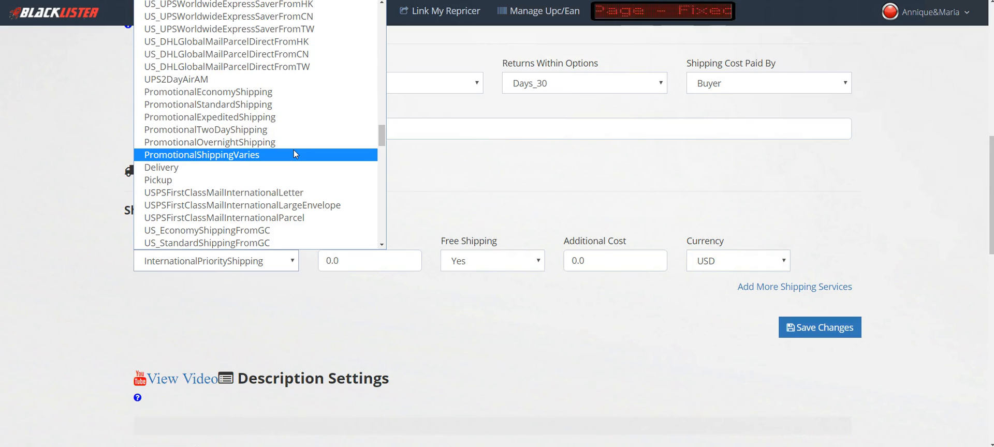
{"action": "scroll", "coordinate": [293, 151], "scroll_direction": "down", "scroll_amount": 3}
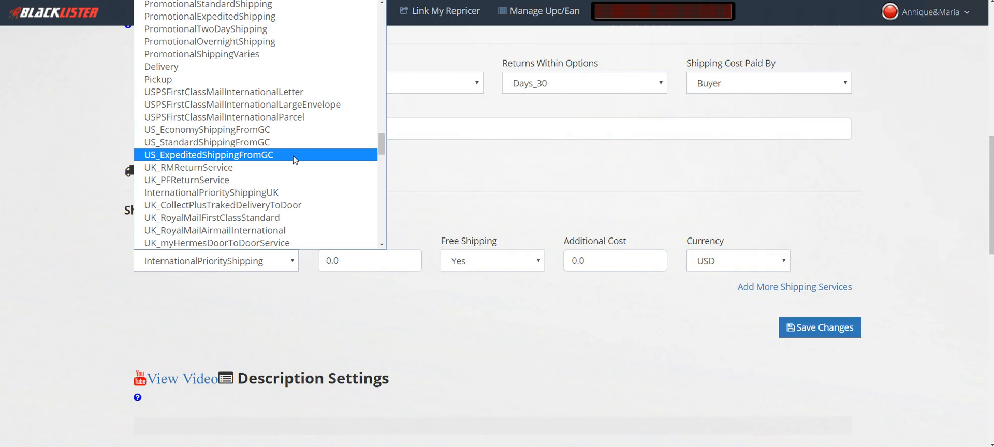
{"action": "scroll", "coordinate": [293, 156], "scroll_direction": "down", "scroll_amount": 3}
{"action": "scroll", "coordinate": [293, 156], "scroll_direction": "down", "scroll_amount": 6}
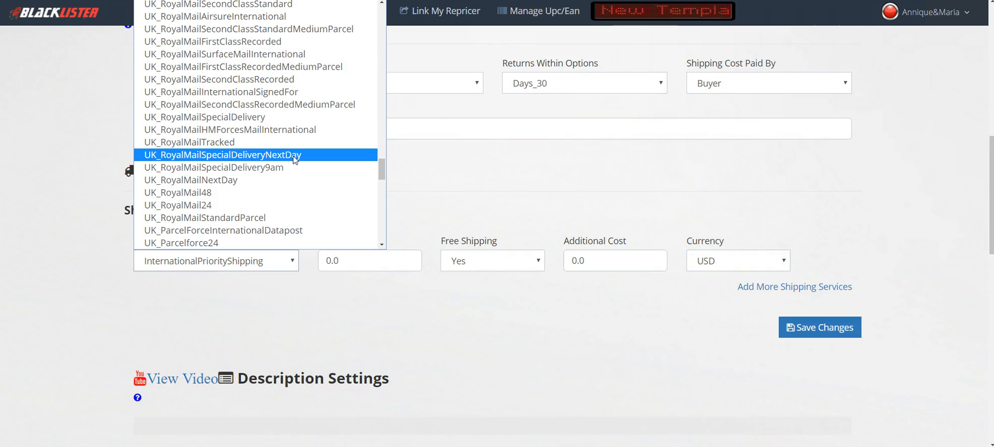
{"action": "scroll", "coordinate": [294, 156], "scroll_direction": "down", "scroll_amount": 6}
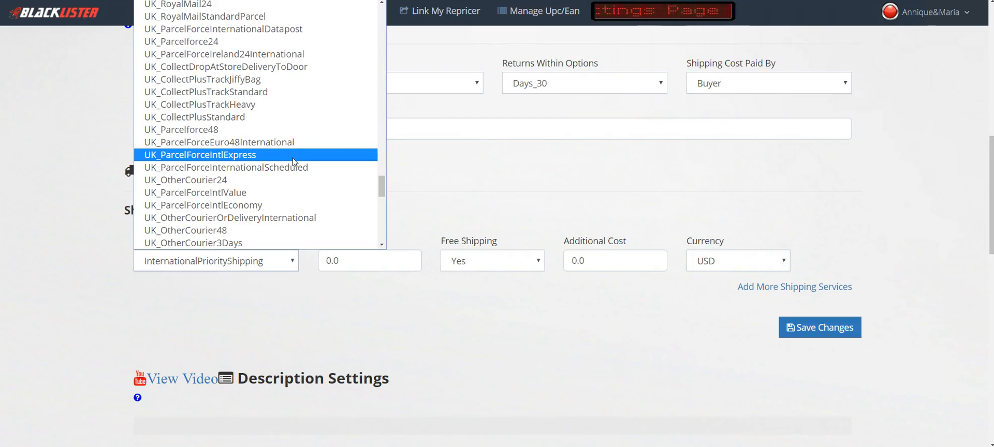
{"action": "scroll", "coordinate": [293, 157], "scroll_direction": "down", "scroll_amount": 3}
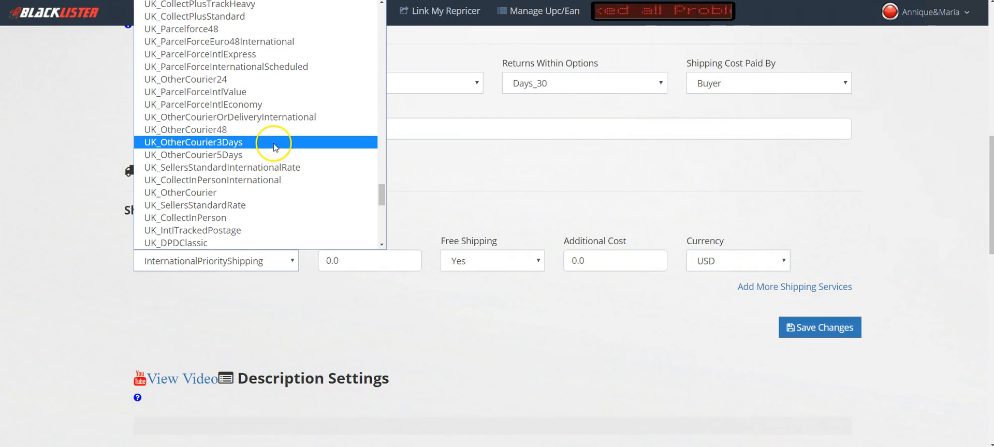
{"action": "left_click", "coordinate": [262, 154]}
{"action": "left_click", "coordinate": [385, 288]}
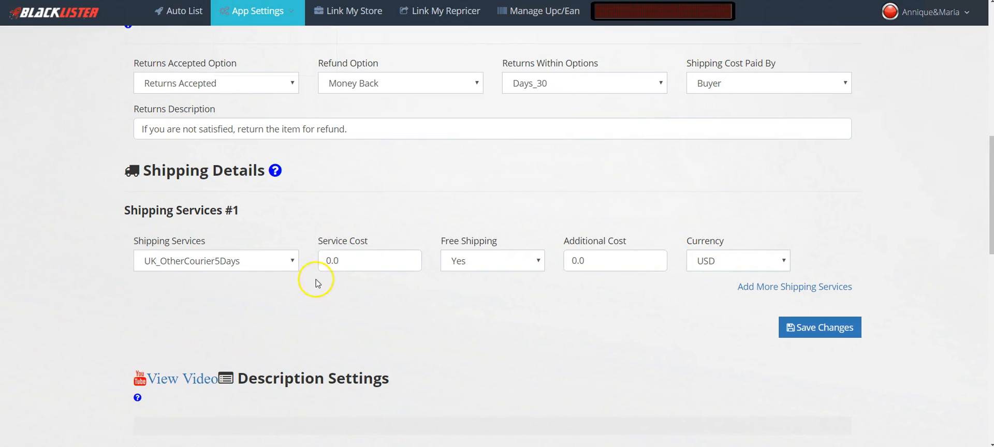
Set the service cost of Shipping Services #1 to 2.50.
{"action": "left_click_drag", "start_coordinate": [341, 257], "coordinate": [325, 260]}
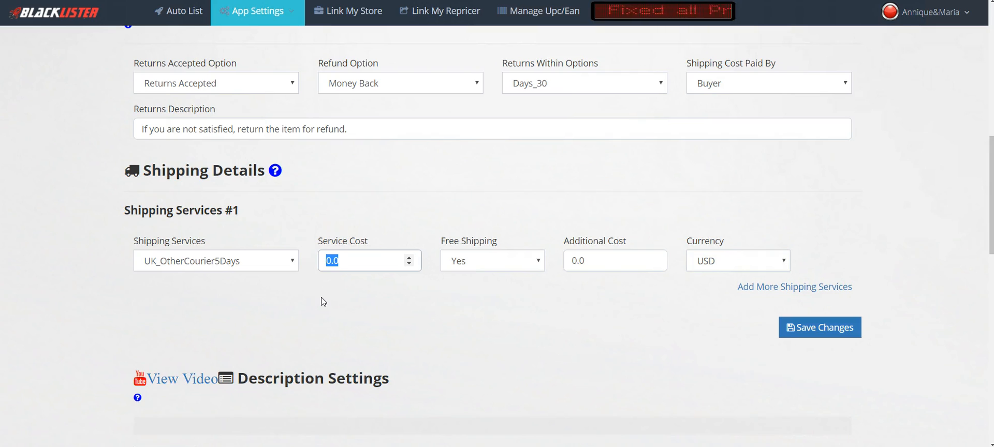
{"action": "left_click", "coordinate": [340, 266]}
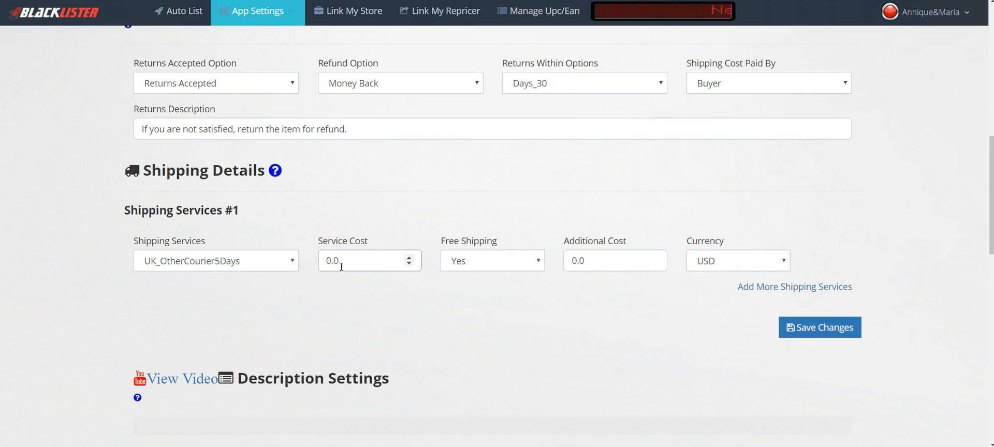
{"action": "double_click", "coordinate": [342, 267]}
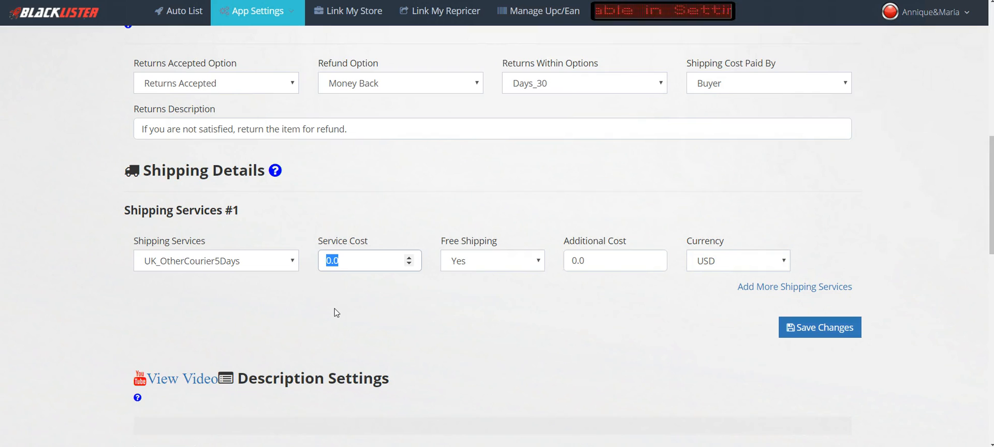
{"action": "type", "text": "2.50"}
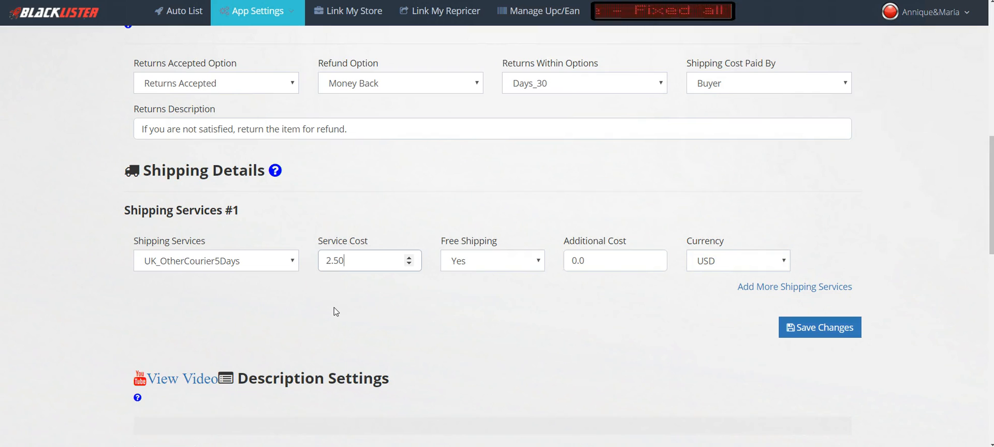
{"action": "left_click", "coordinate": [425, 296]}
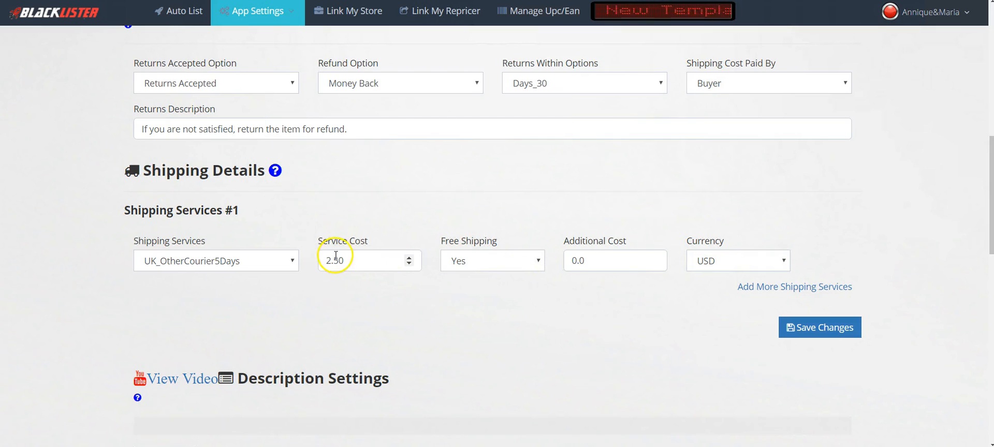
Set the service cost of Shipping Services #1 to 0 and choose Yes for free shipping.
{"action": "left_click_drag", "start_coordinate": [360, 259], "coordinate": [334, 260]}
{"action": "type", "text": "0"}
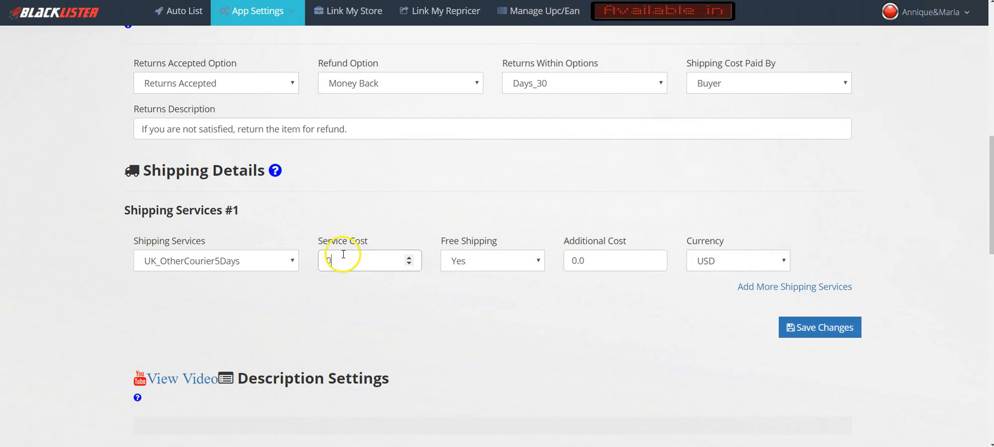
{"action": "left_click", "coordinate": [473, 262]}
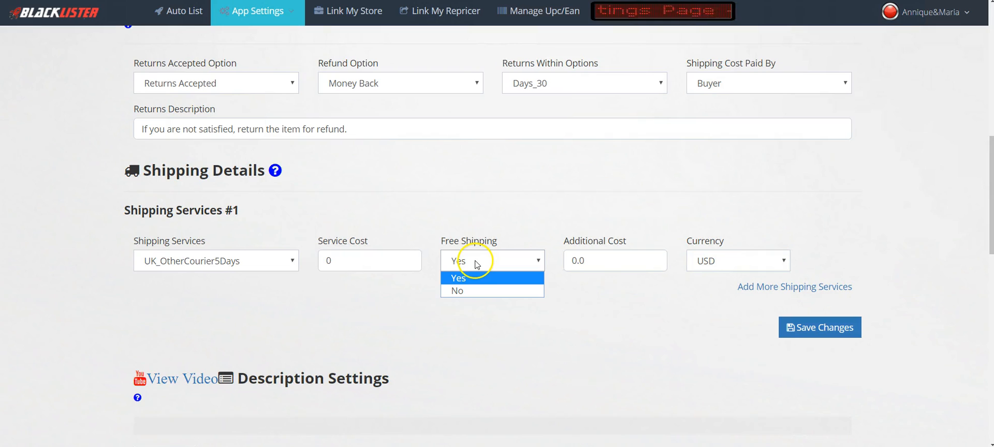
{"action": "left_click", "coordinate": [461, 279]}
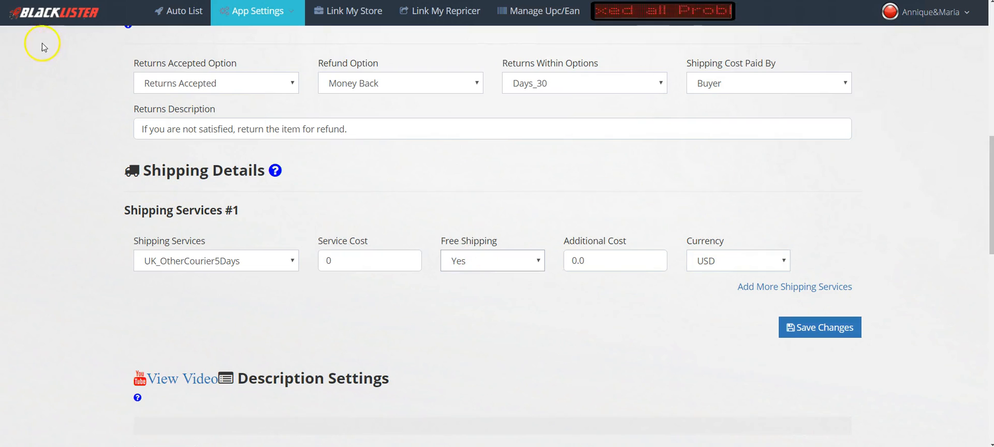
Set free shipping to No for Shipping Services #1.
{"action": "left_click", "coordinate": [494, 263]}
{"action": "left_click", "coordinate": [466, 289]}
{"action": "double_click", "coordinate": [324, 261]}
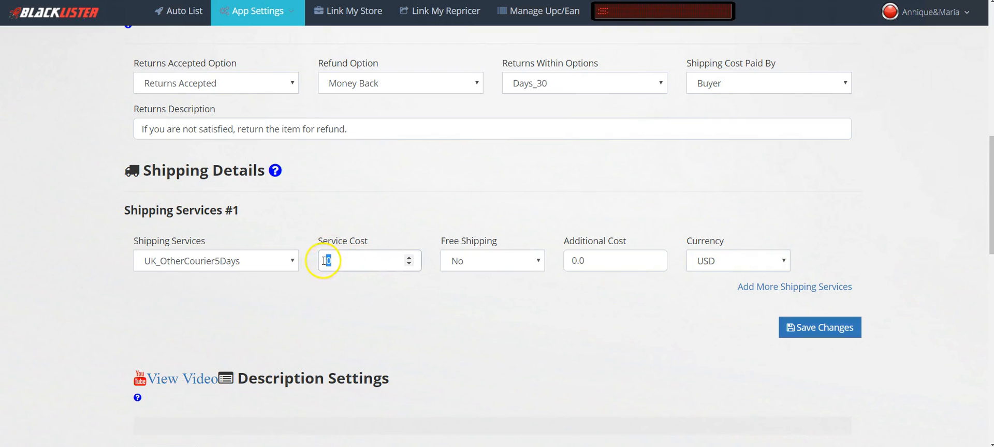
{"action": "left_click", "coordinate": [530, 308]}
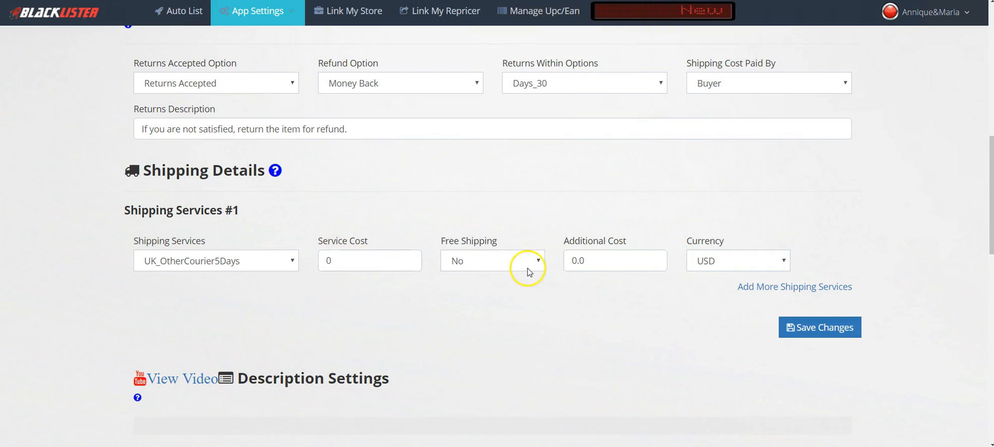
{"action": "left_click", "coordinate": [589, 261]}
{"action": "double_click", "coordinate": [589, 261]}
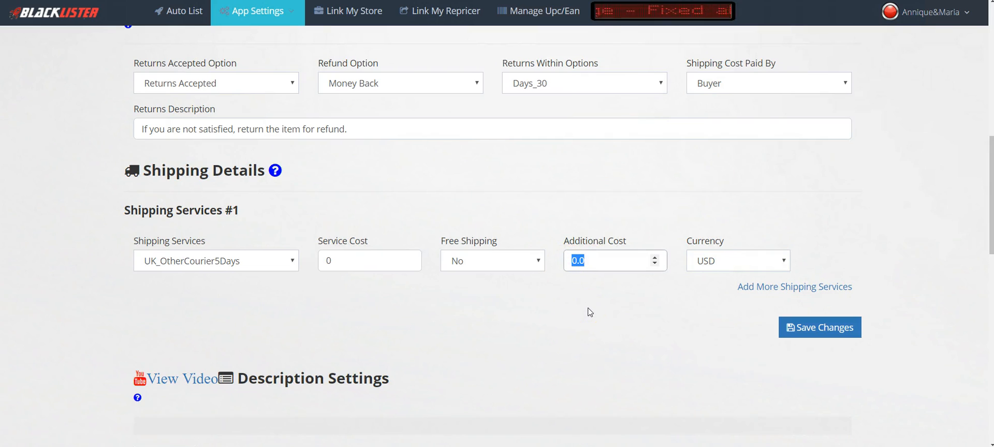
{"action": "left_click", "coordinate": [597, 294]}
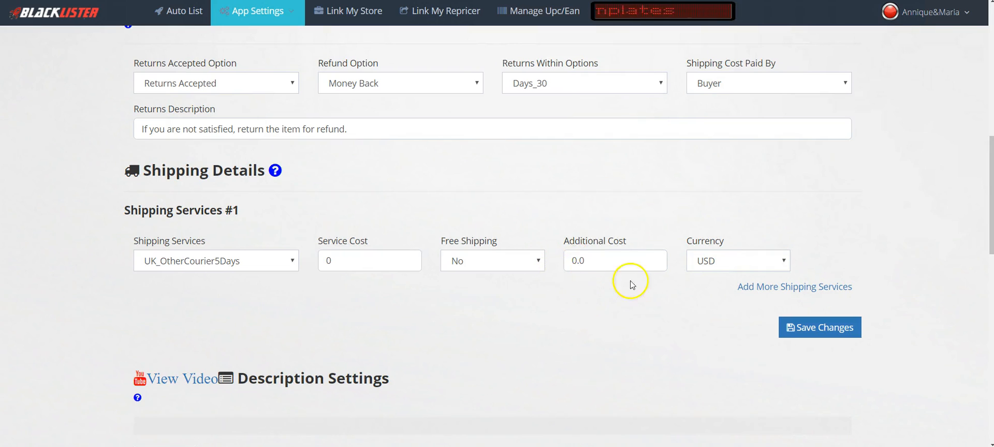
Switch the currency of Shipping Services #1 to GBP and back to USD.
{"action": "left_click", "coordinate": [746, 261]}
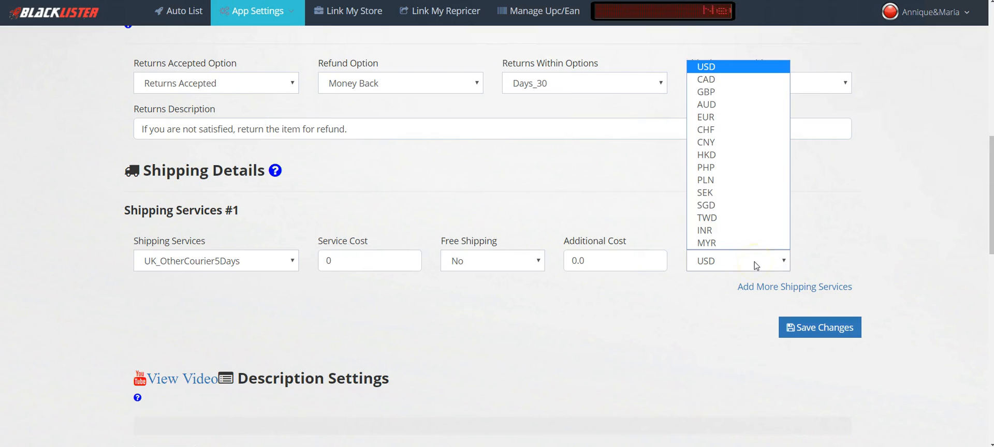
{"action": "left_click", "coordinate": [706, 92]}
{"action": "left_click", "coordinate": [717, 257]}
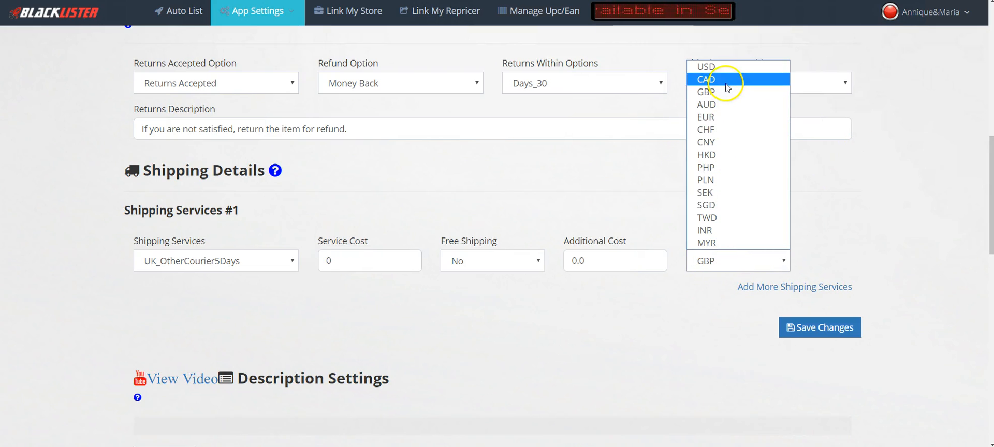
{"action": "left_click", "coordinate": [746, 68]}
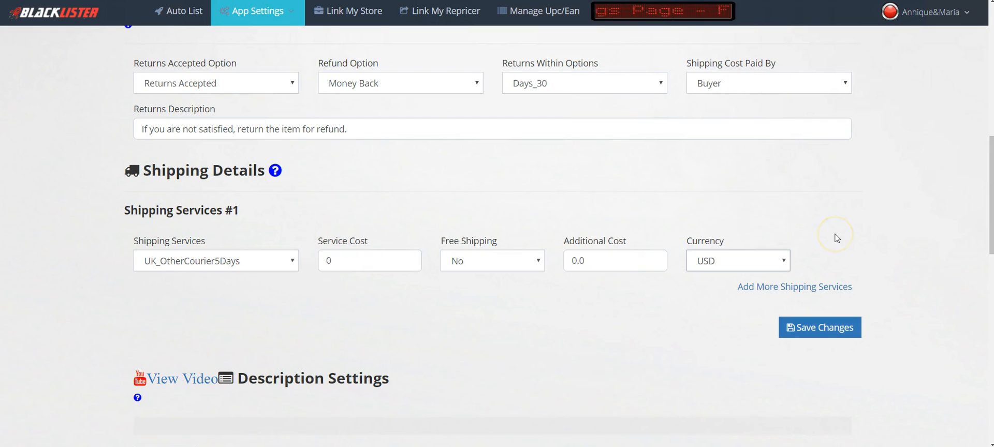
Add a second shipping service entry below Shipping Services #1 in the shipping details.
{"action": "scroll", "coordinate": [849, 248], "scroll_direction": "down", "scroll_amount": 1}
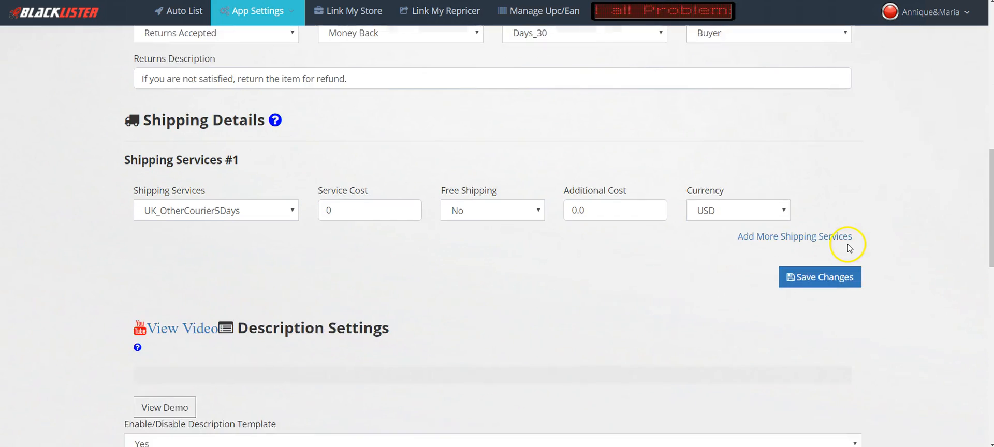
{"action": "scroll", "coordinate": [849, 247], "scroll_direction": "down", "scroll_amount": 1}
{"action": "left_click", "coordinate": [805, 186]}
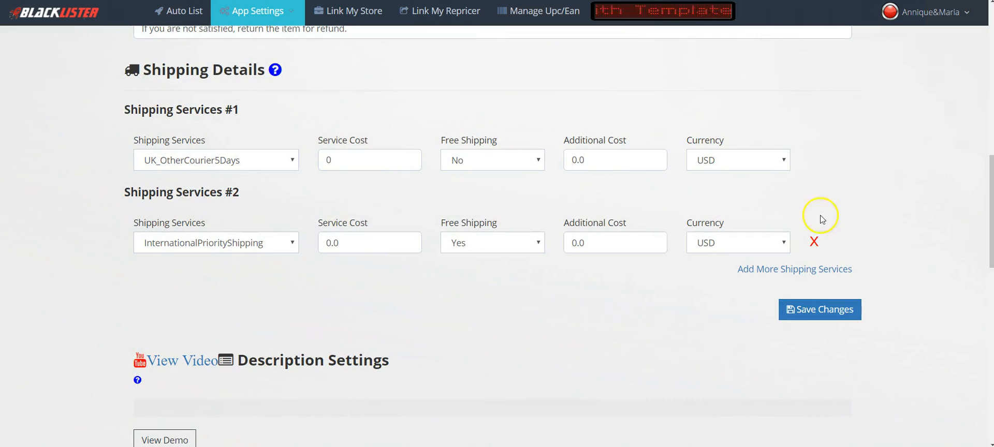
{"action": "left_click", "coordinate": [244, 247]}
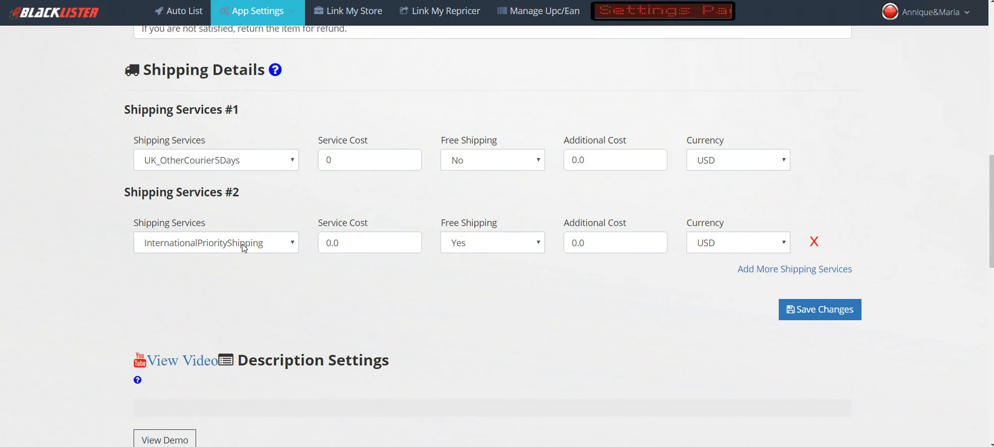
{"action": "left_click", "coordinate": [243, 248]}
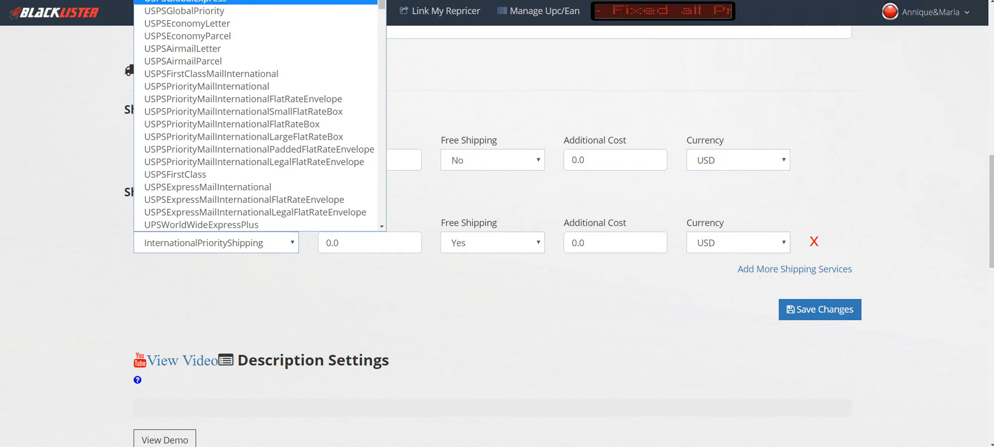
{"action": "left_click", "coordinate": [254, 1]}
{"action": "left_click_drag", "start_coordinate": [354, 243], "coordinate": [307, 242]}
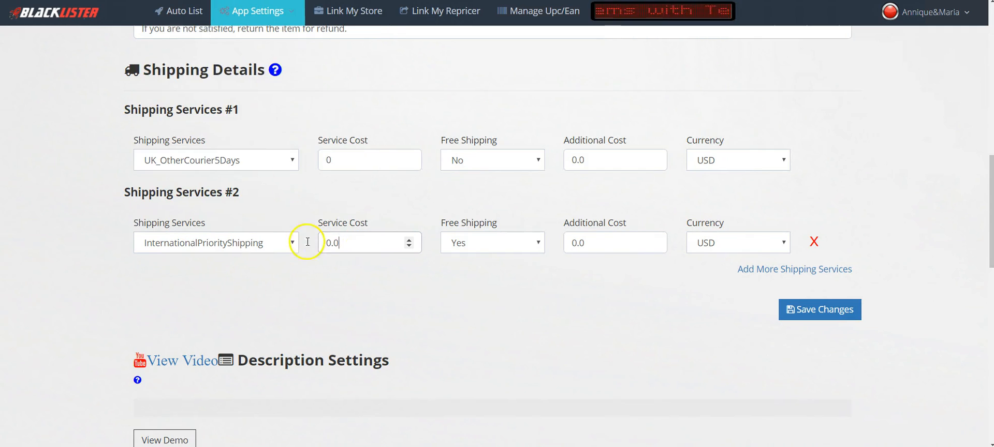
Set free shipping to No for the InternationalPriorityShipping entry in Shipping Services #2.
{"action": "left_click", "coordinate": [482, 247]}
{"action": "left_click", "coordinate": [475, 272]}
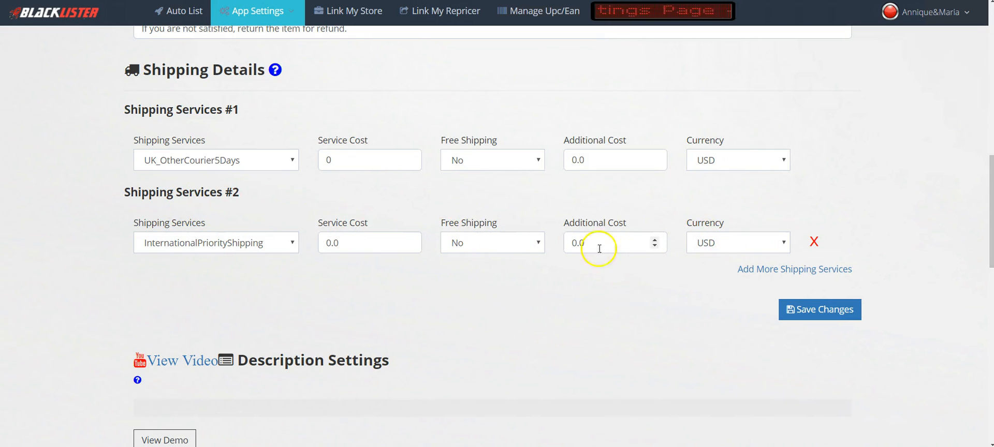
{"action": "left_click", "coordinate": [514, 245]}
{"action": "left_click", "coordinate": [471, 272]}
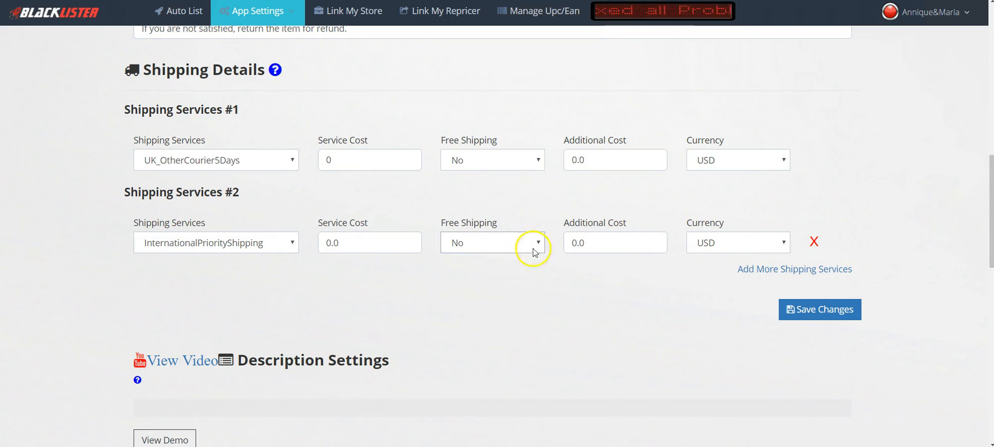
{"action": "left_click", "coordinate": [705, 248]}
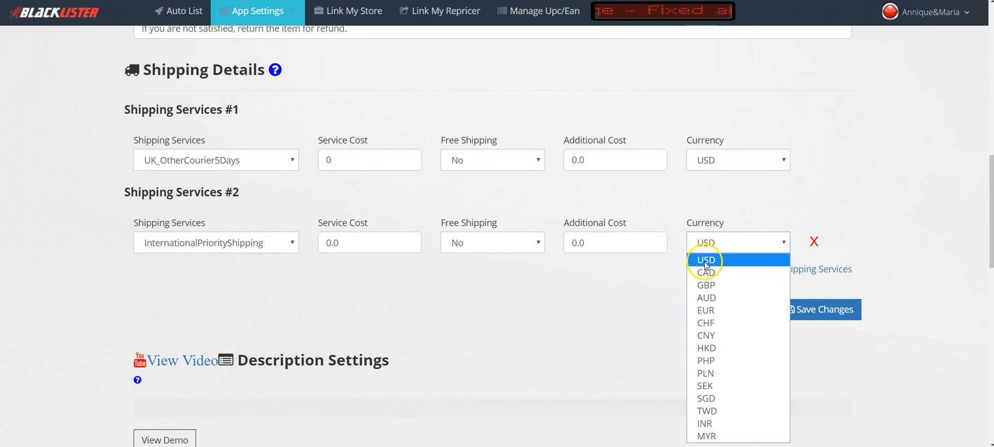
{"action": "left_click", "coordinate": [652, 276]}
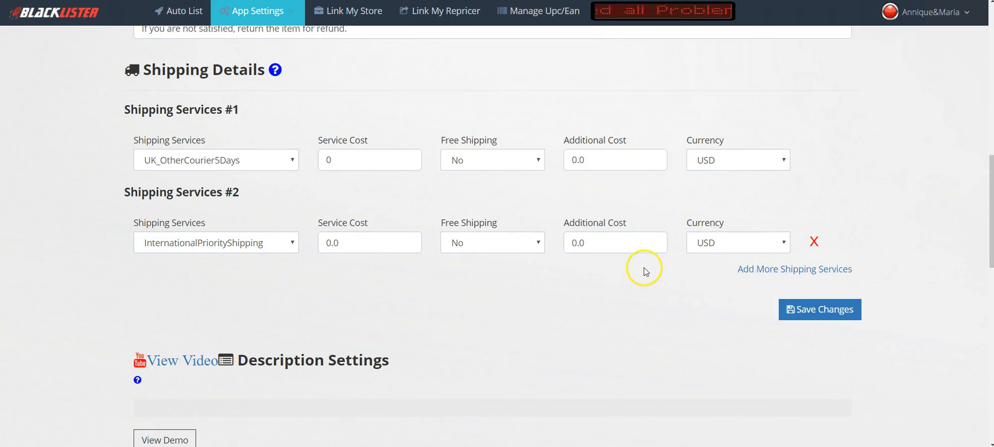
Add another shipping service entry below the InternationalPriorityShipping one and choose UPSNextDay as its service.
{"action": "left_click", "coordinate": [769, 271]}
{"action": "left_click", "coordinate": [249, 325]}
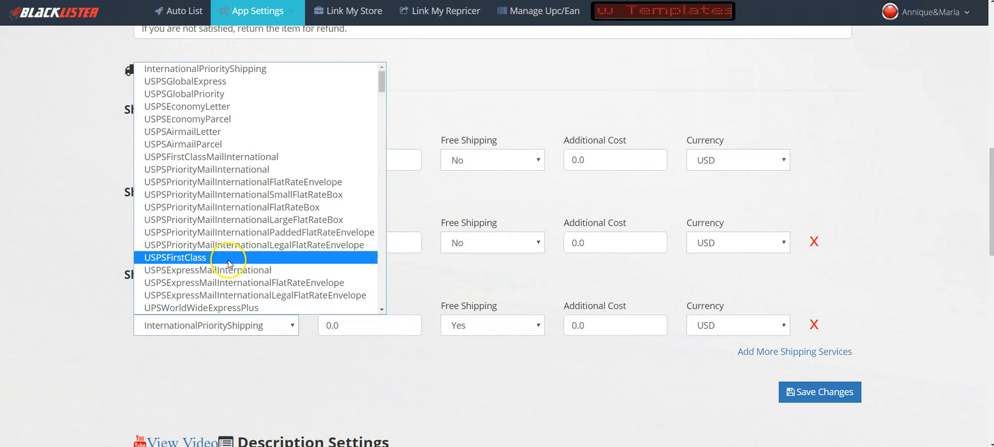
{"action": "scroll", "coordinate": [238, 259], "scroll_direction": "down", "scroll_amount": 2}
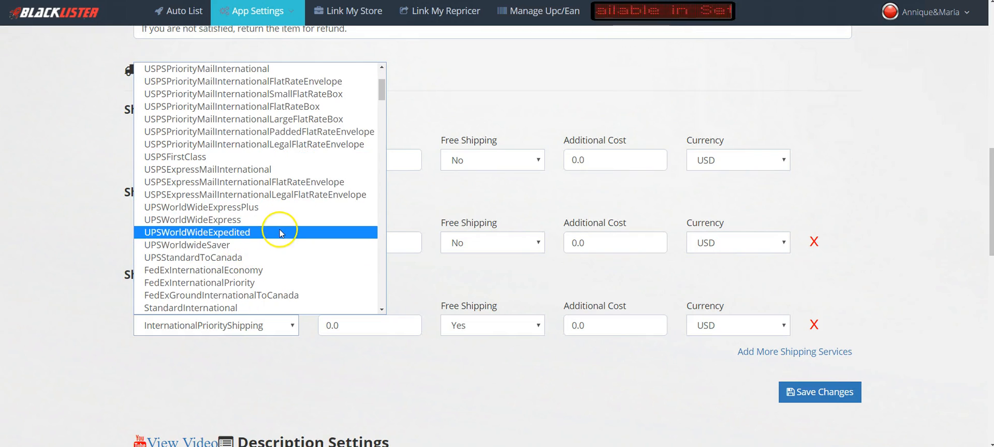
{"action": "scroll", "coordinate": [280, 233], "scroll_direction": "down", "scroll_amount": 2}
{"action": "scroll", "coordinate": [279, 233], "scroll_direction": "down", "scroll_amount": 3}
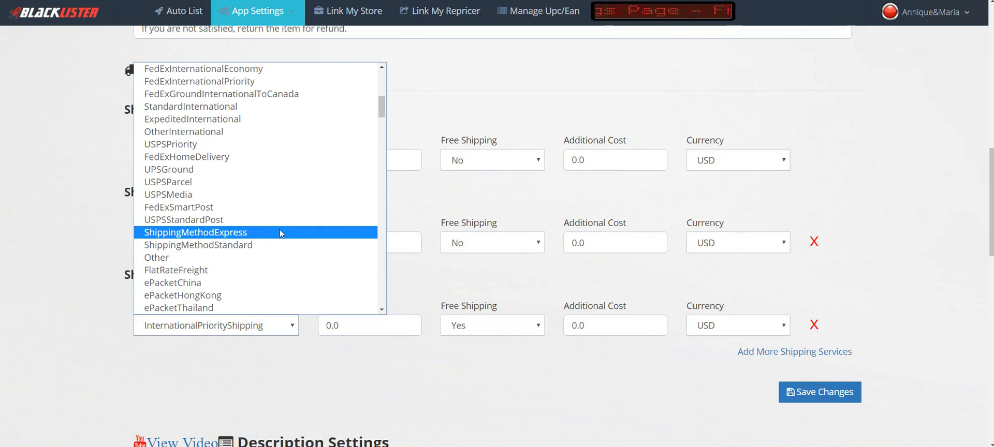
{"action": "scroll", "coordinate": [285, 226], "scroll_direction": "down", "scroll_amount": 3}
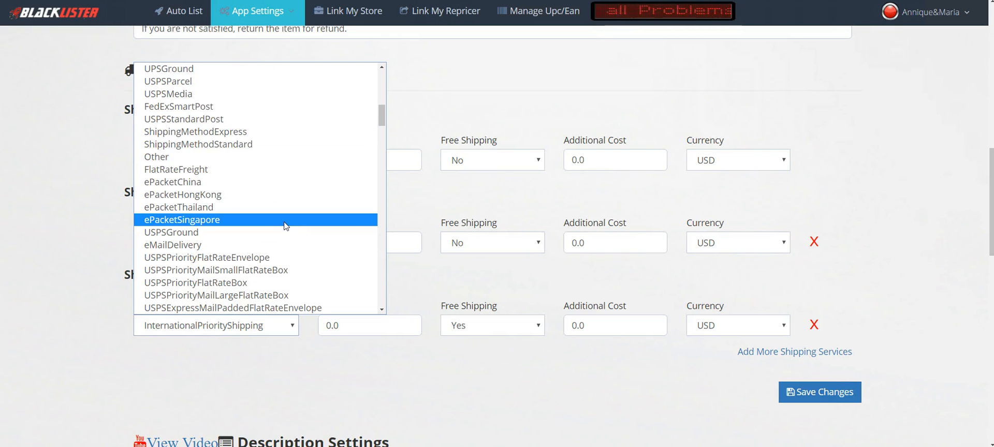
{"action": "scroll", "coordinate": [286, 224], "scroll_direction": "down", "scroll_amount": 6}
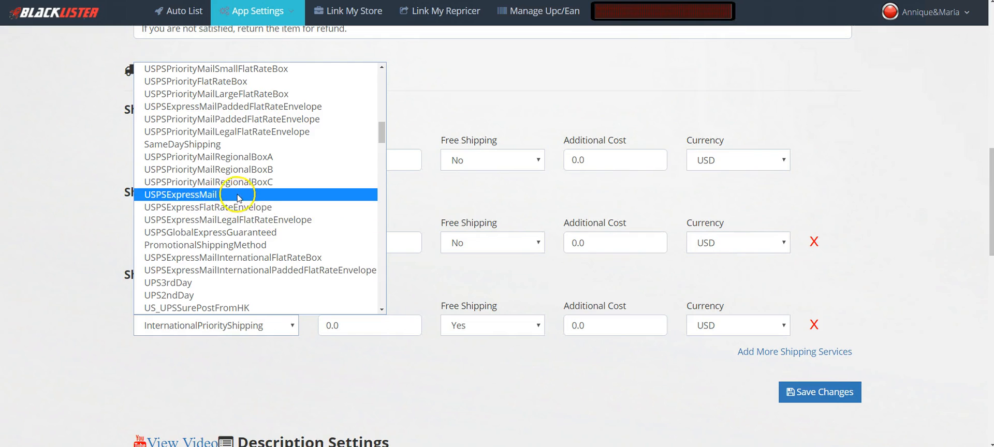
{"action": "scroll", "coordinate": [238, 198], "scroll_direction": "down", "scroll_amount": 6}
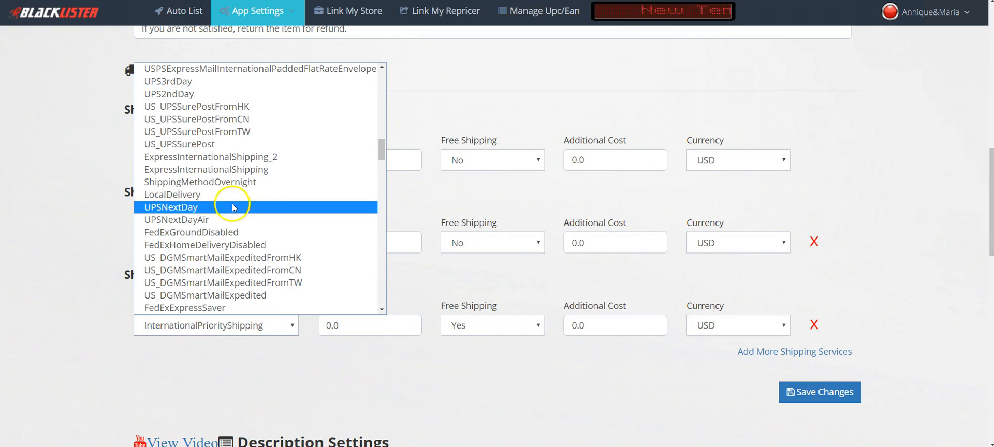
{"action": "left_click", "coordinate": [436, 240]}
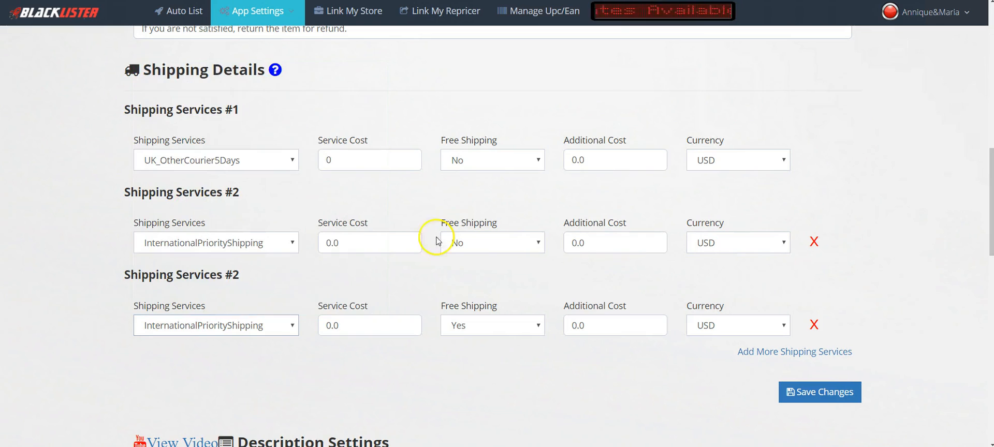
Set the service cost of the UPSNextDay entry to 5.
{"action": "key", "text": "Tab"}
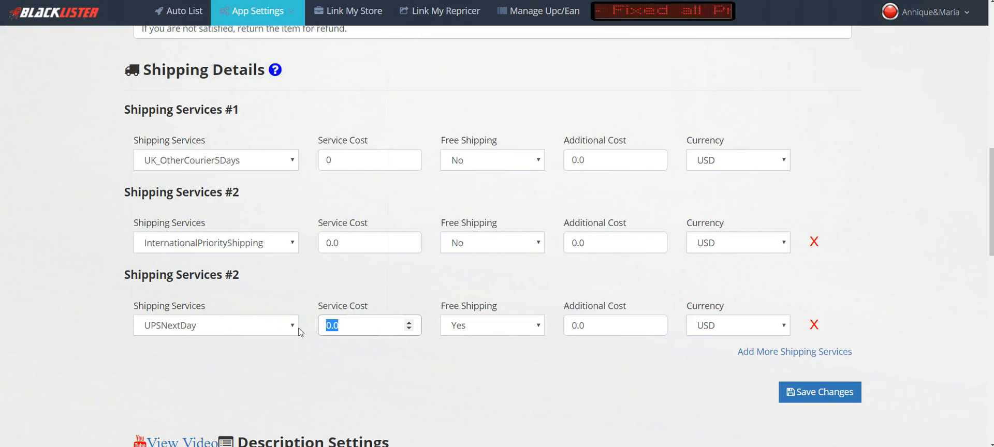
{"action": "type", "text": "5"}
{"action": "left_click", "coordinate": [415, 361]}
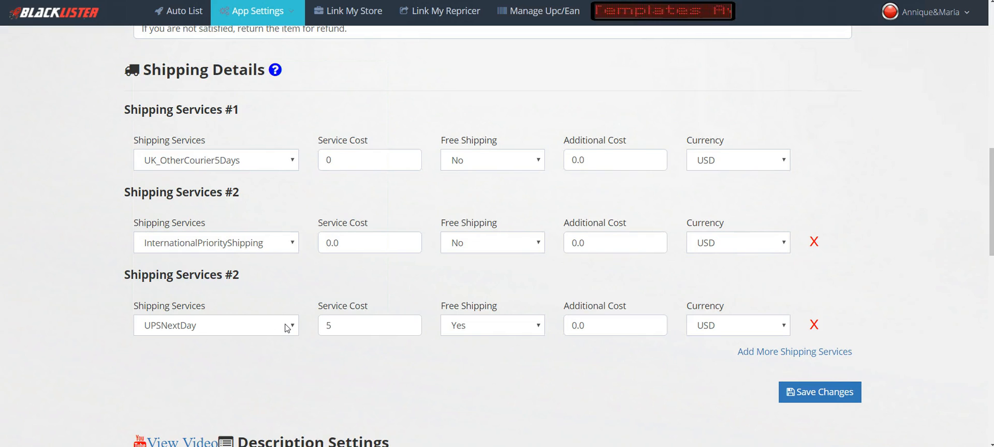
Set free shipping to No and the currency to GBP for the UPSNextDay entry.
{"action": "left_click", "coordinate": [458, 326]}
{"action": "left_click", "coordinate": [460, 357]}
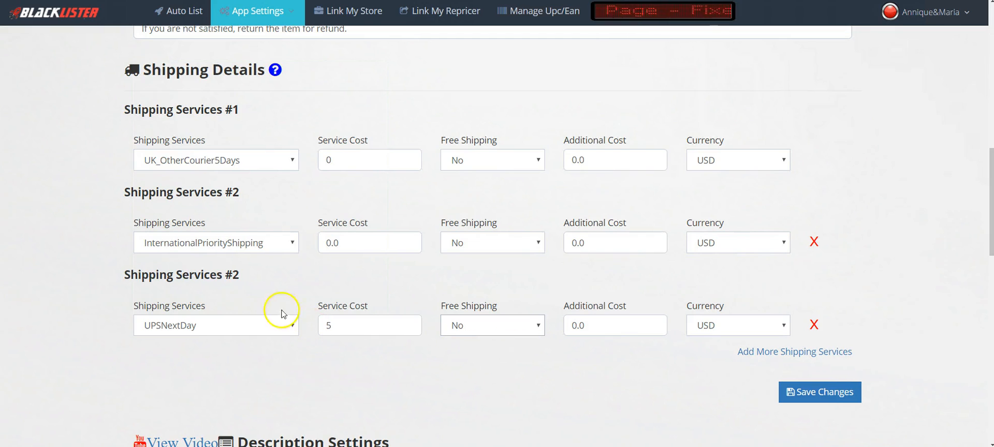
{"action": "left_click", "coordinate": [756, 322]}
{"action": "left_click", "coordinate": [747, 155]}
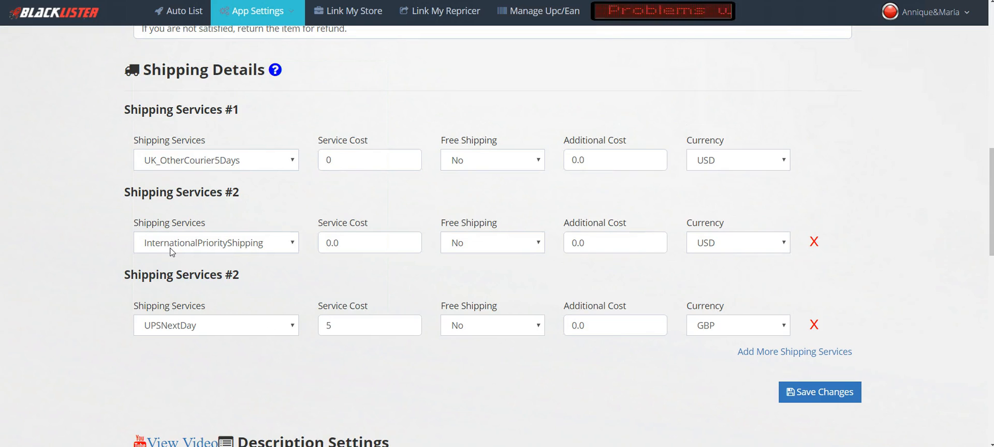
{"action": "left_click", "coordinate": [155, 246]}
{"action": "left_click", "coordinate": [139, 250]}
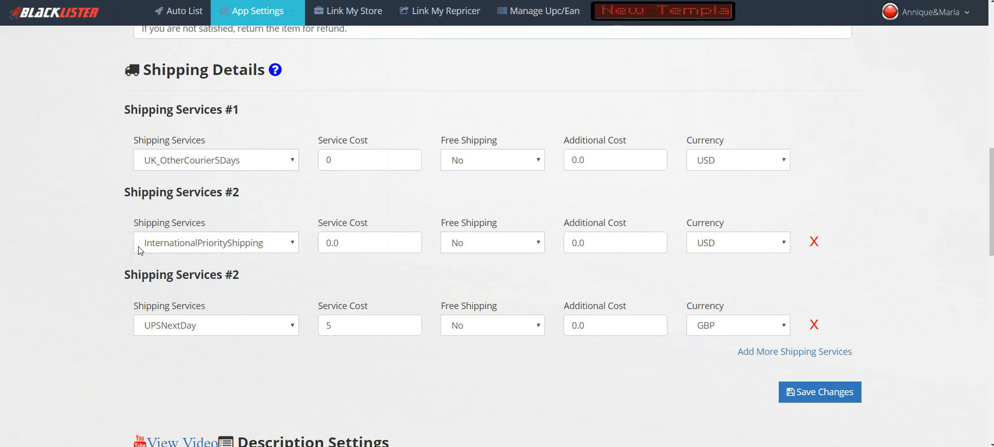
{"action": "left_click", "coordinate": [219, 250]}
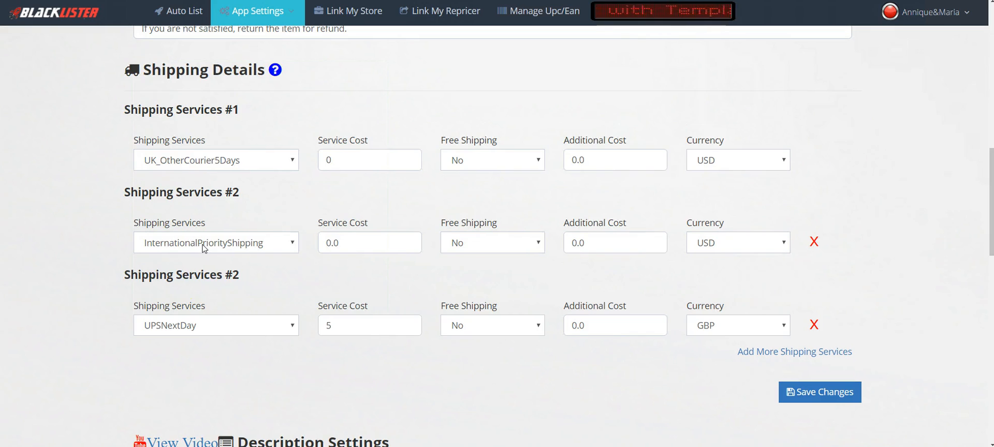
{"action": "scroll", "coordinate": [156, 306], "scroll_direction": "down", "scroll_amount": 1}
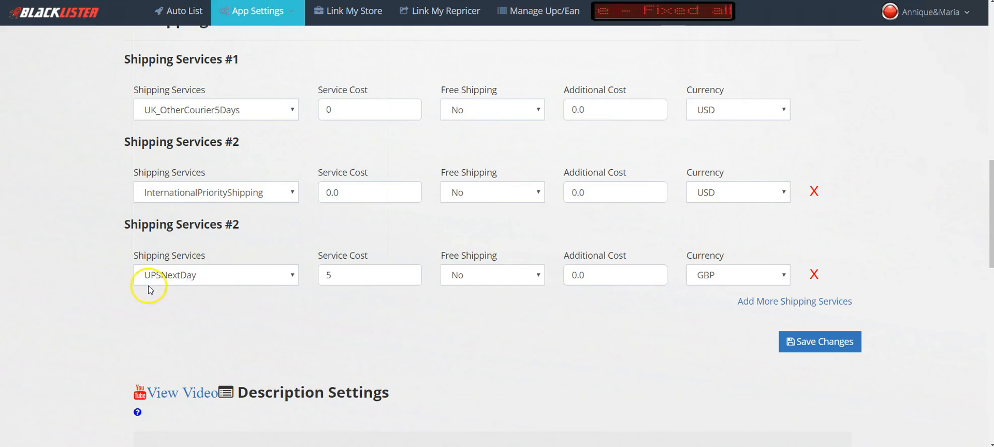
{"action": "double_click", "coordinate": [329, 275]}
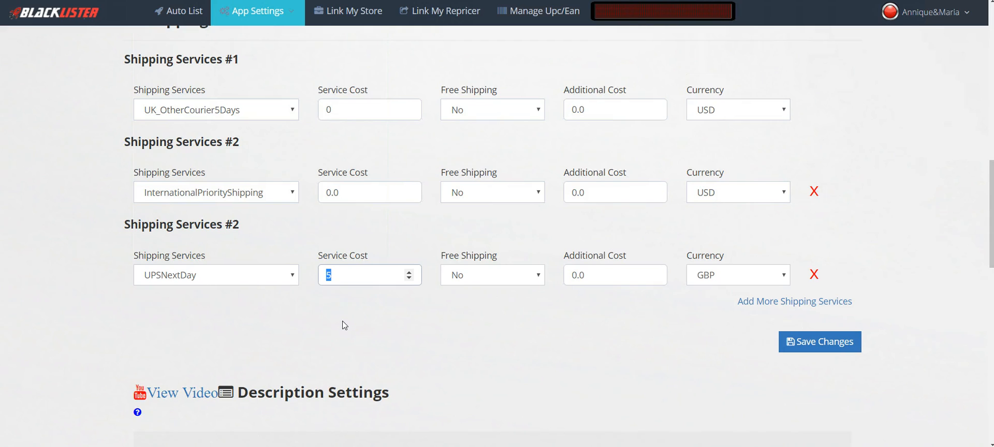
{"action": "left_click", "coordinate": [362, 325]}
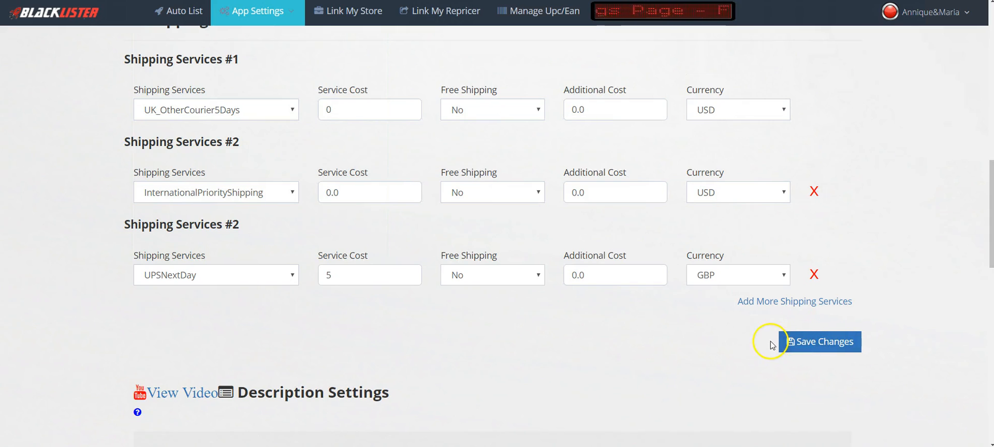
{"action": "scroll", "coordinate": [311, 140], "scroll_direction": "up", "scroll_amount": 1}
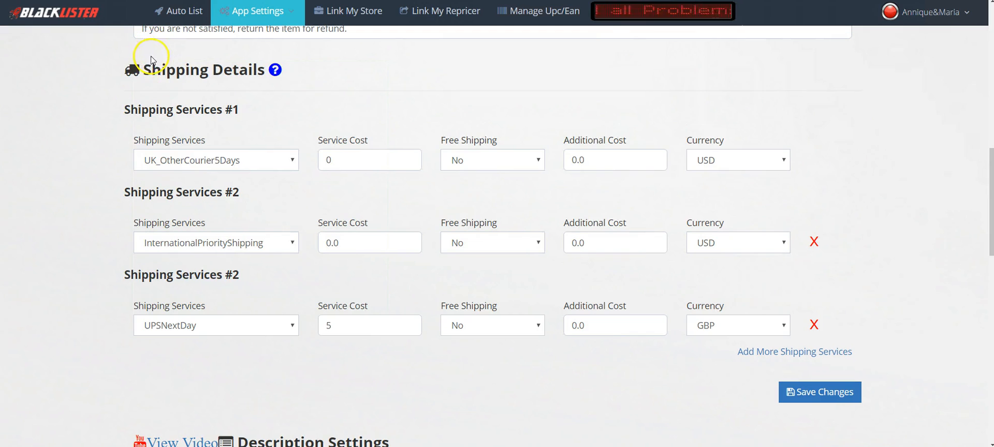
{"action": "left_click_drag", "start_coordinate": [139, 70], "coordinate": [272, 70]}
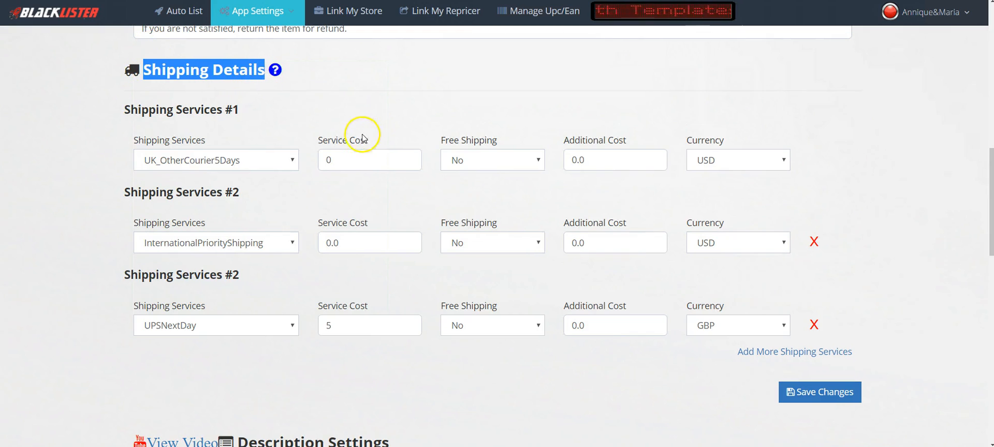